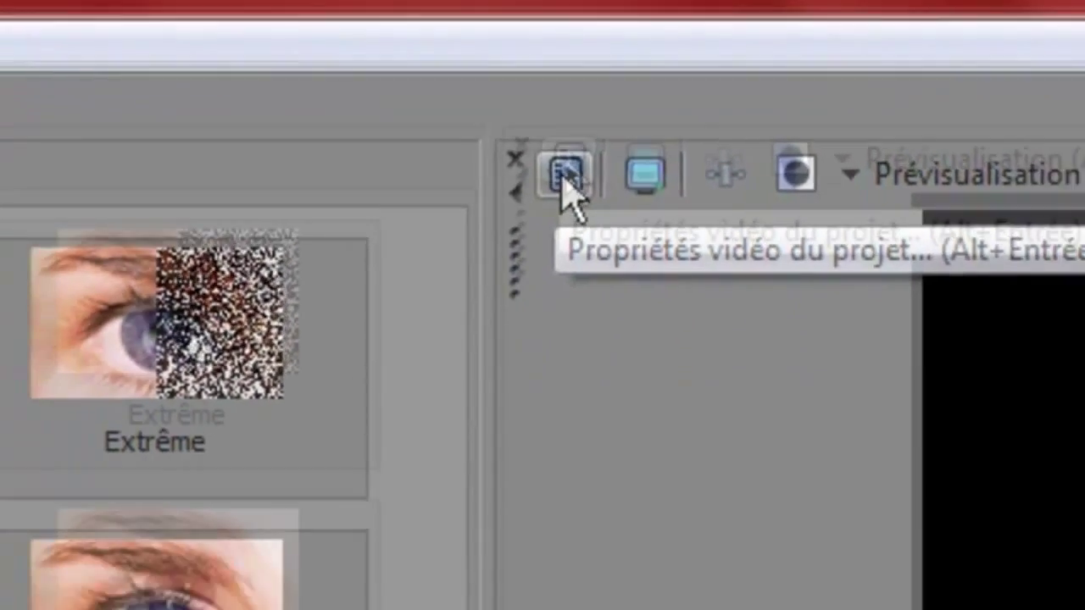
- Set the project's video template to HD 720-60p (1280x720; 59.940 ips)
left_click(541, 256)
left_click(665, 74)
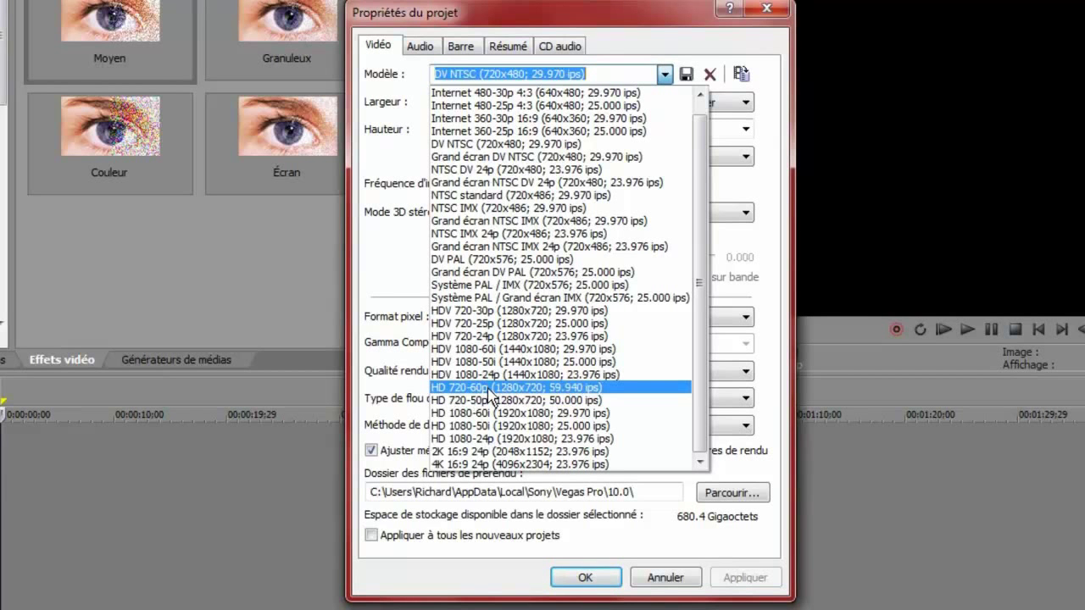
left_click(489, 389)
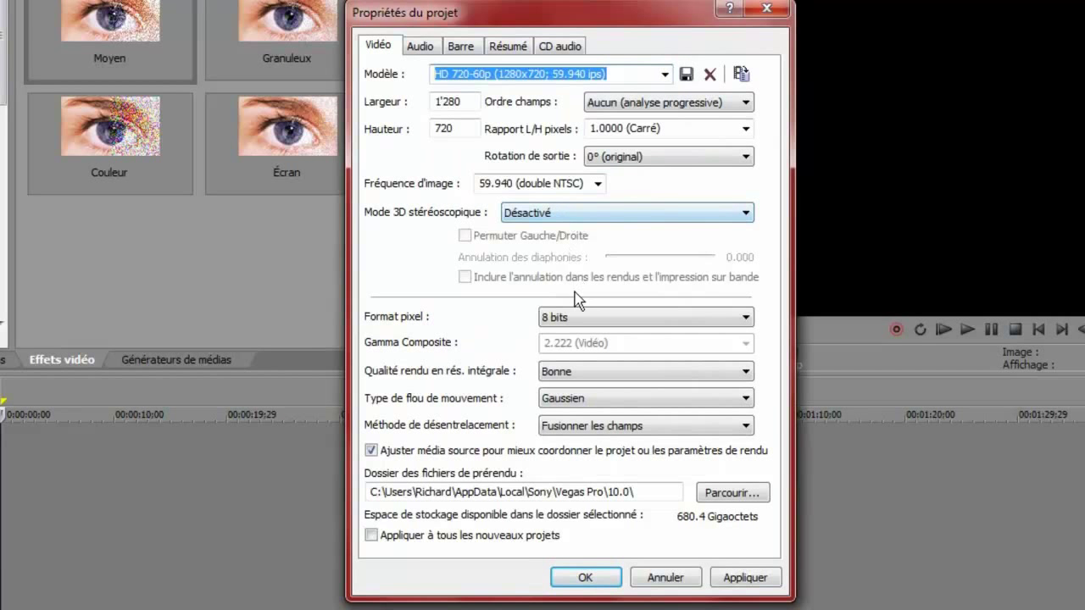
- Set the pixel format to Virgule flottante 32 bits (niveaux vidéo) and the full-resolution render quality to Optimisée, and accept the project properties
left_click(585, 317)
left_click(606, 344)
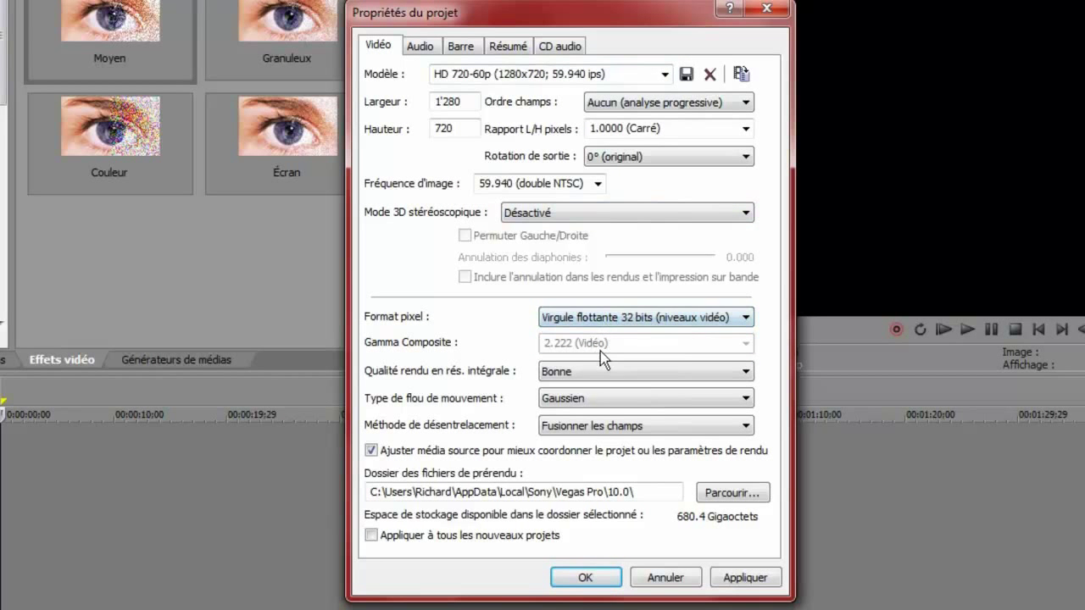
left_click(589, 373)
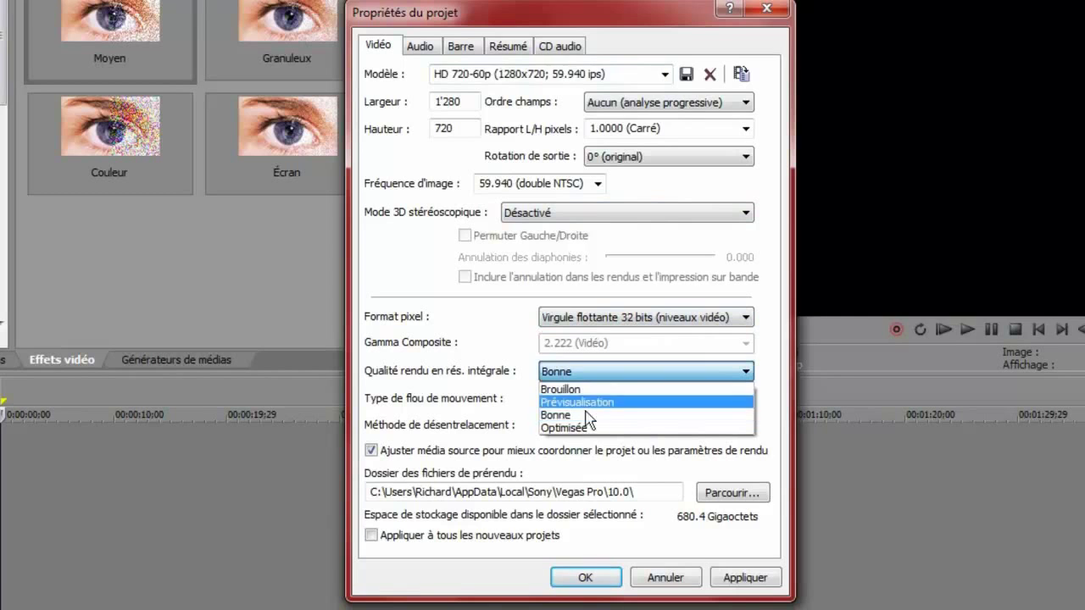
left_click(585, 428)
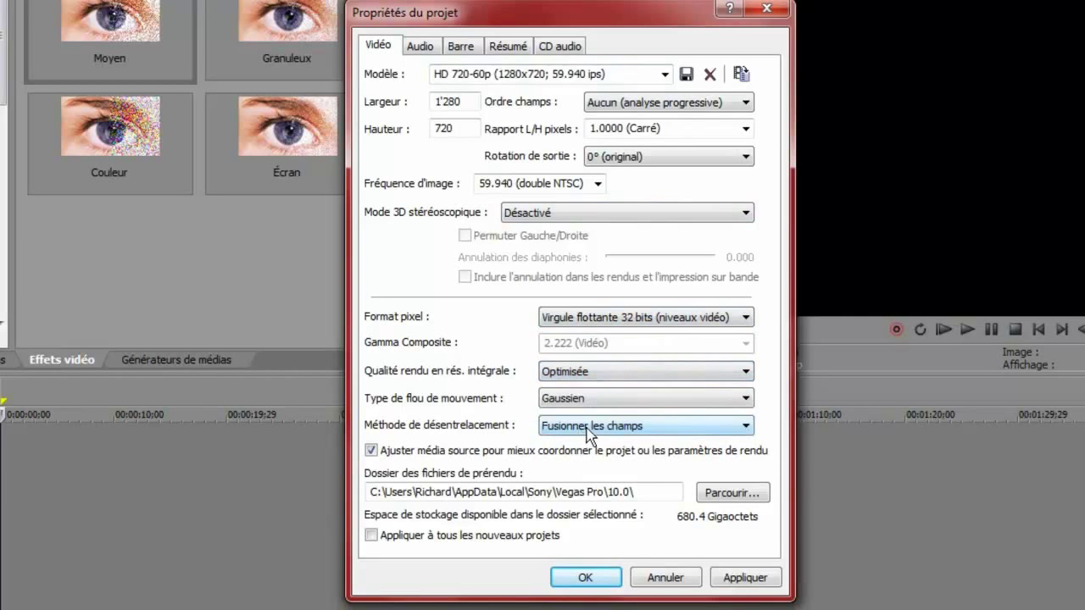
left_click(585, 577)
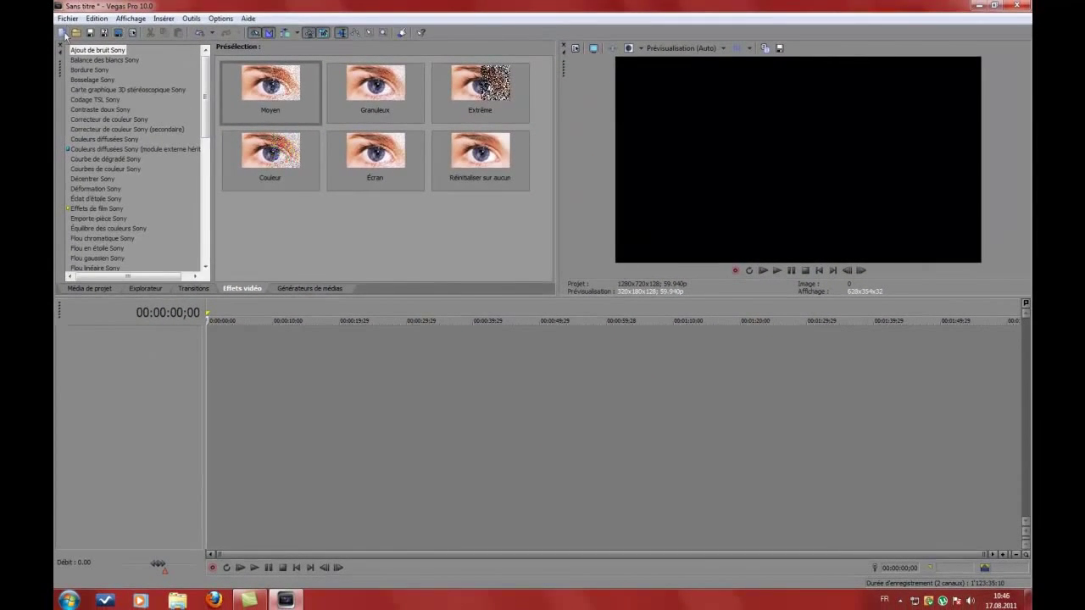
- Open the MW2-Nice FFA clip onto the timeline and lower its audio track volume to -11.2 dB
left_click(75, 32)
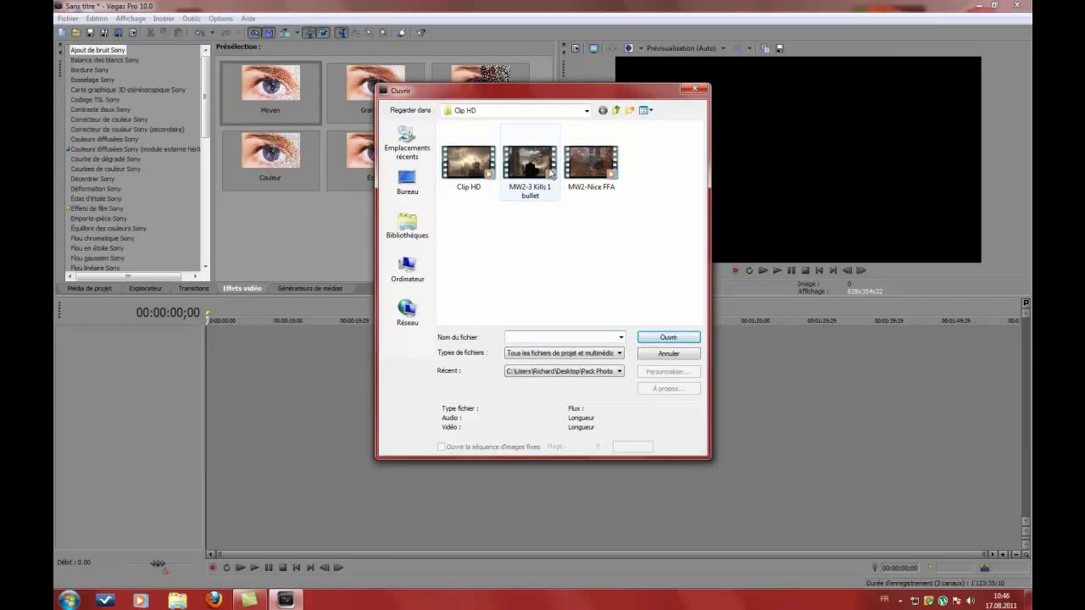
double_click(573, 189)
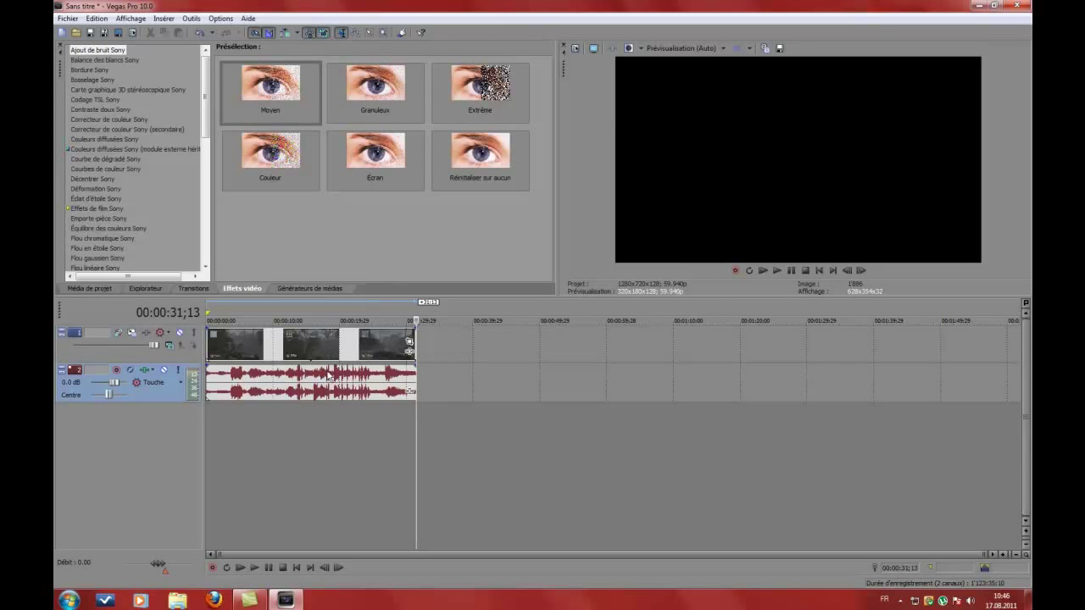
left_click_drag(115, 382, 116, 384)
left_click_drag(115, 383, 108, 386)
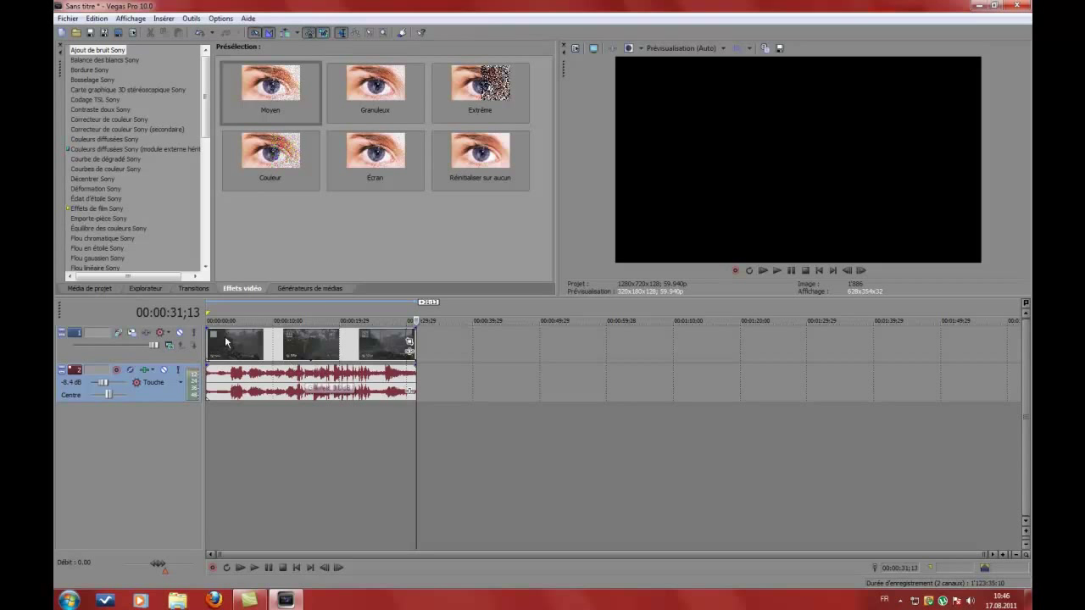
left_click_drag(105, 386, 102, 386)
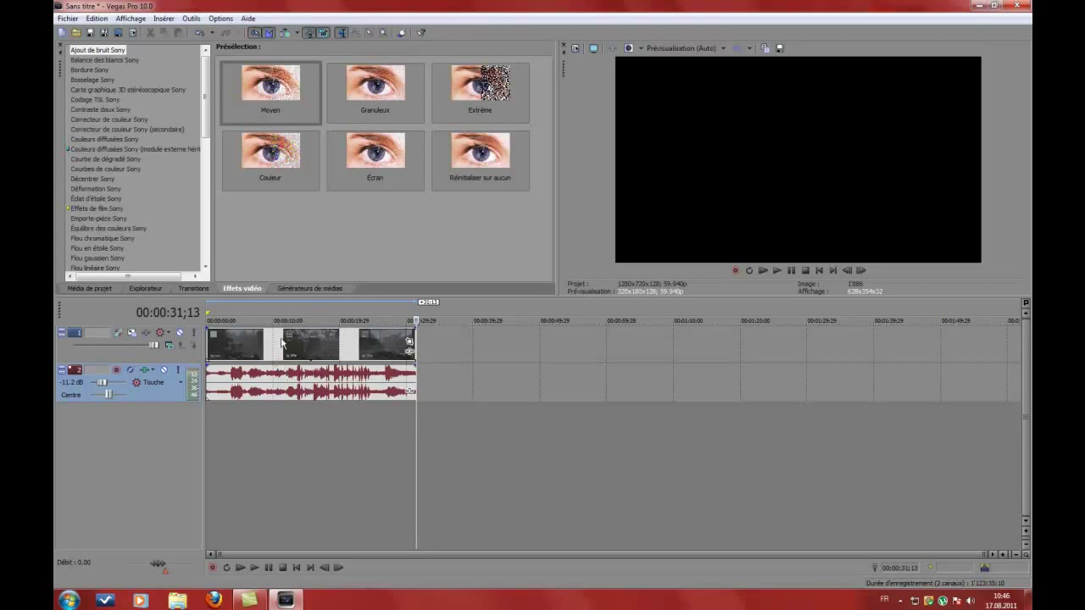
- Examine the pan/crop settings of the MW2-Nice FFA video clip without changing them
left_click(283, 342)
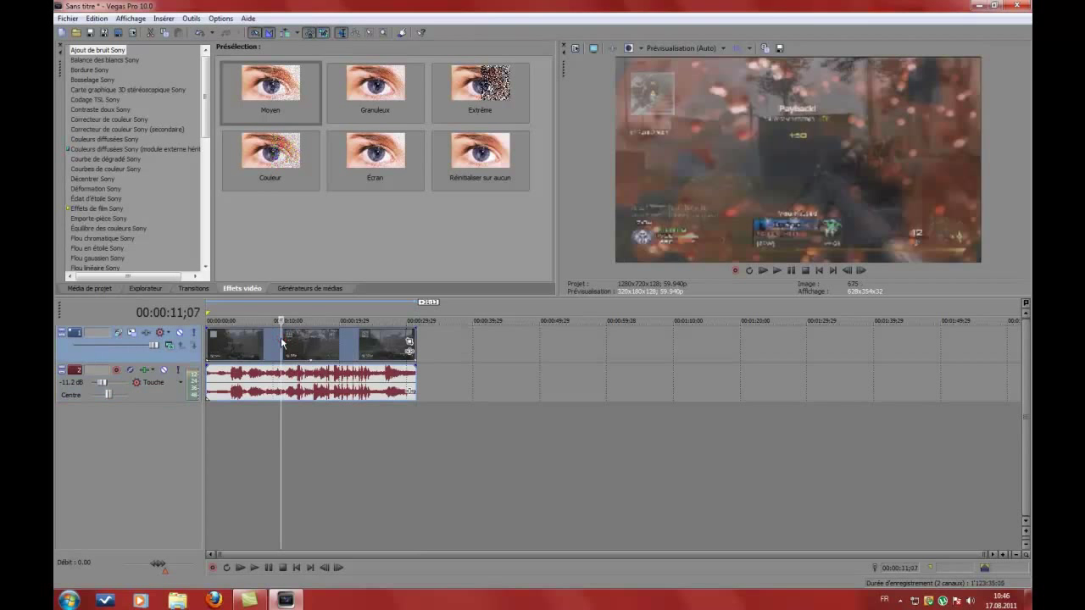
left_click(410, 342)
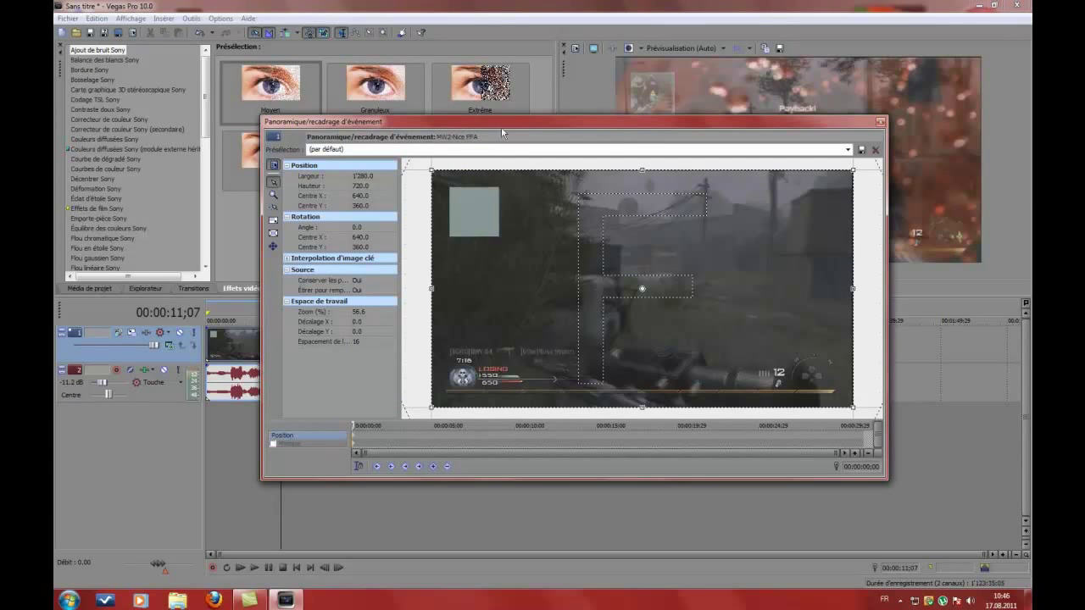
left_click(880, 122)
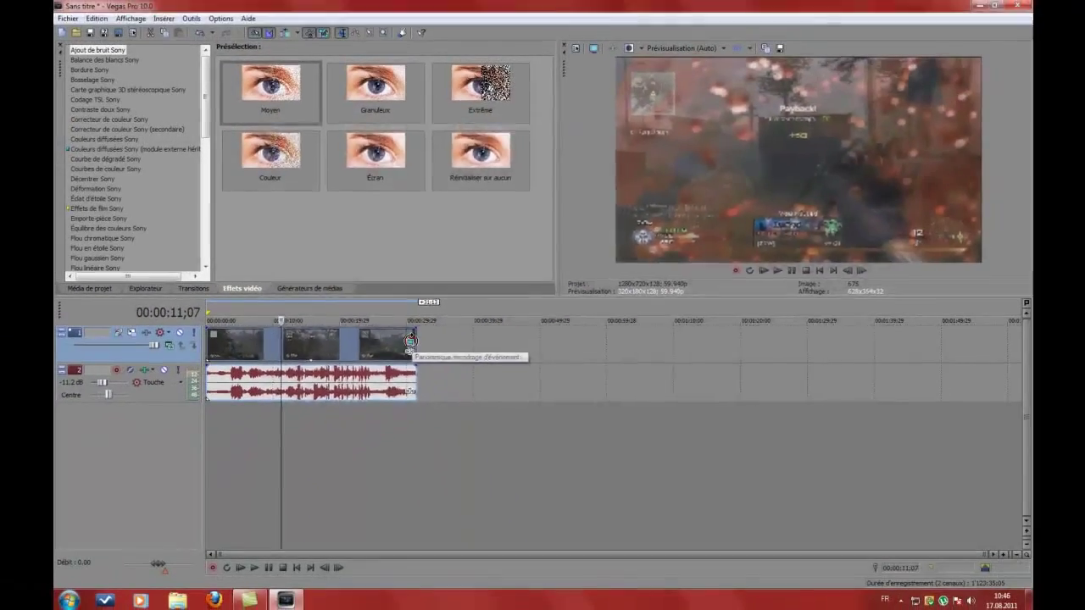
left_click(517, 305)
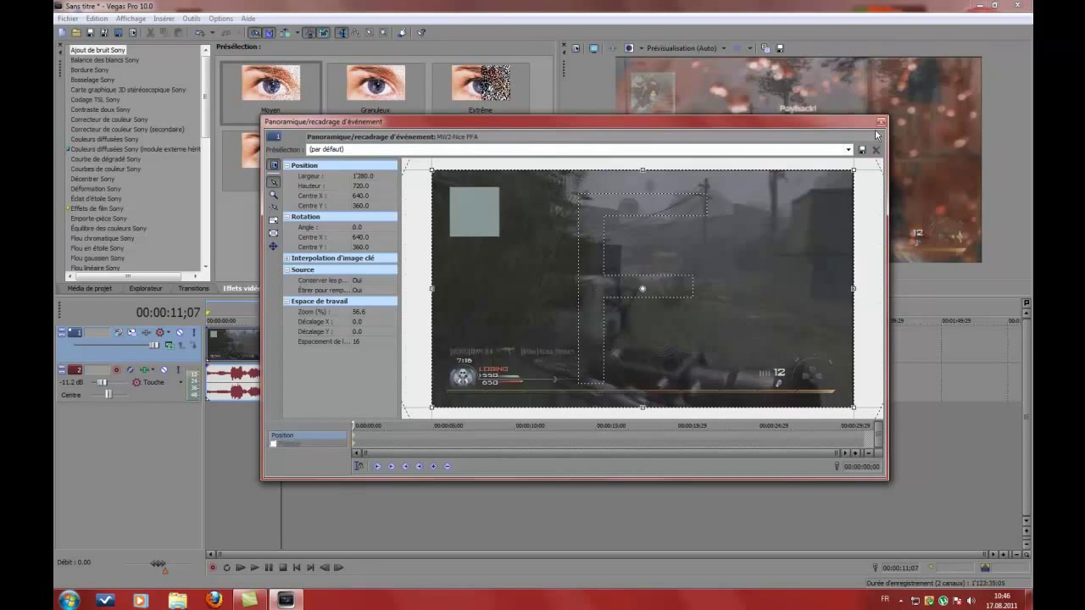
left_click(881, 123)
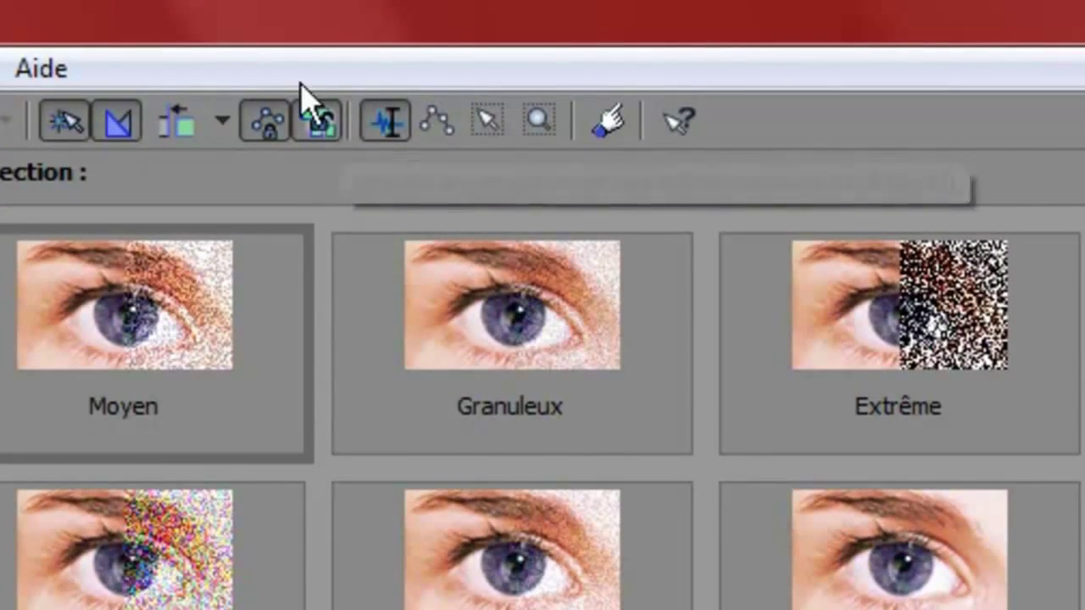
- Switch the option to ignore event grouping off and back on
left_click(317, 127)
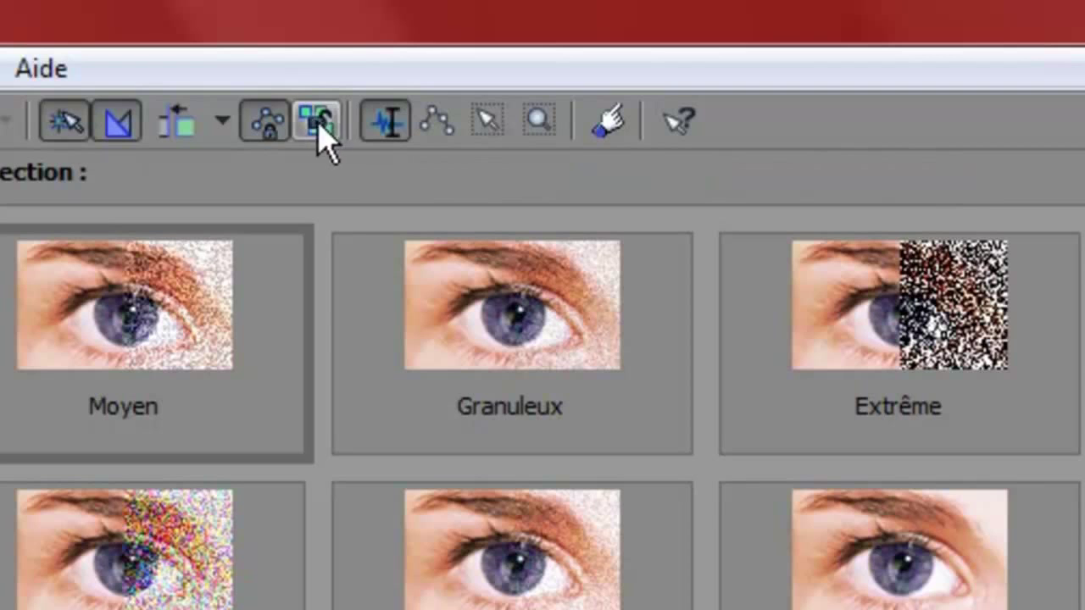
left_click(315, 127)
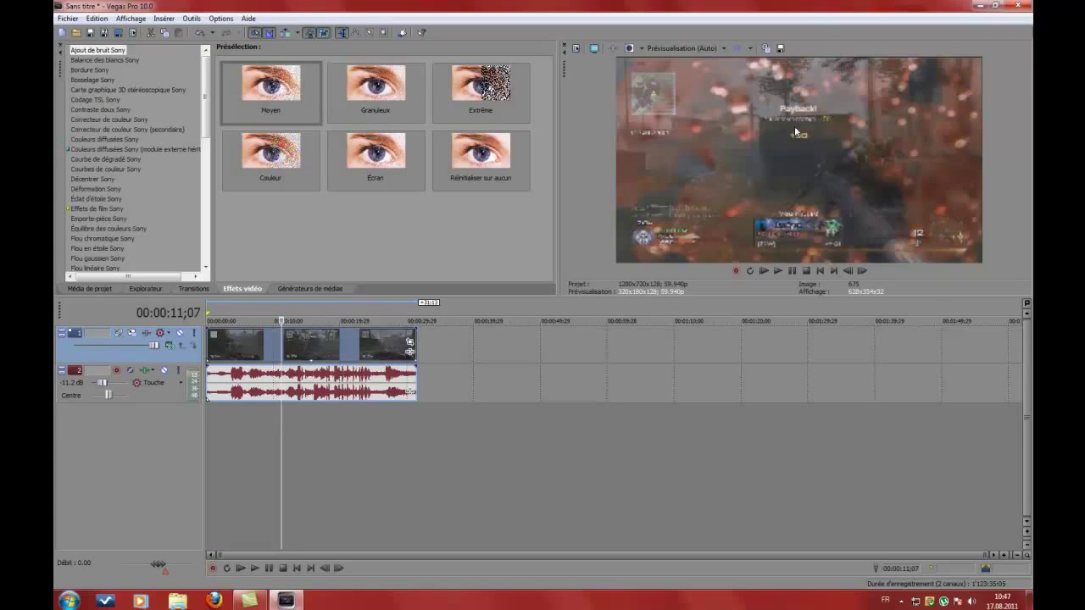
- Insert a new video track above the existing video track
right_click(168, 353)
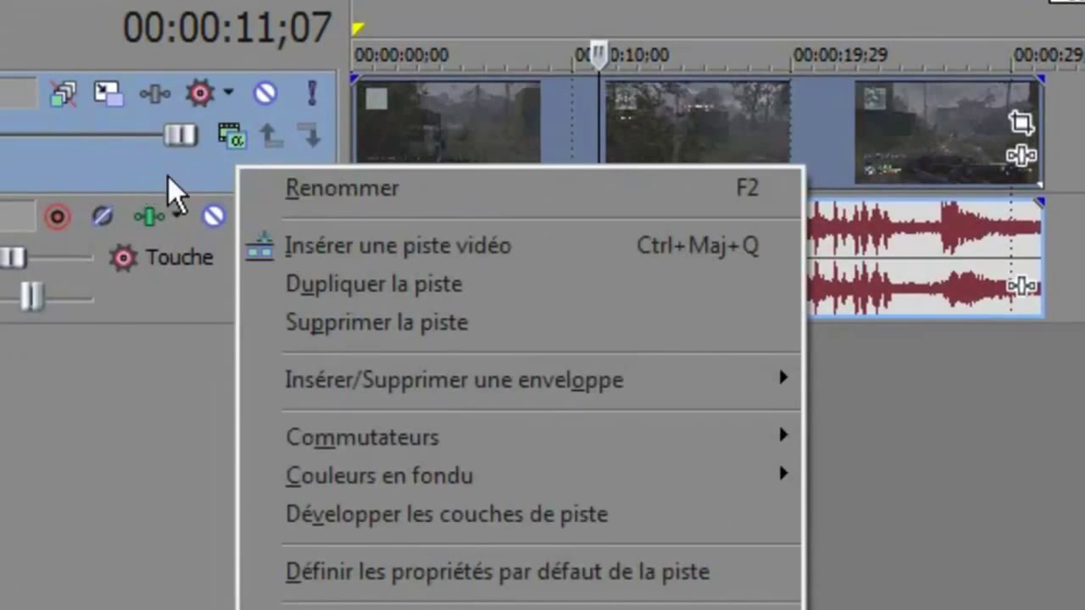
left_click(231, 188)
right_click(231, 175)
left_click(297, 248)
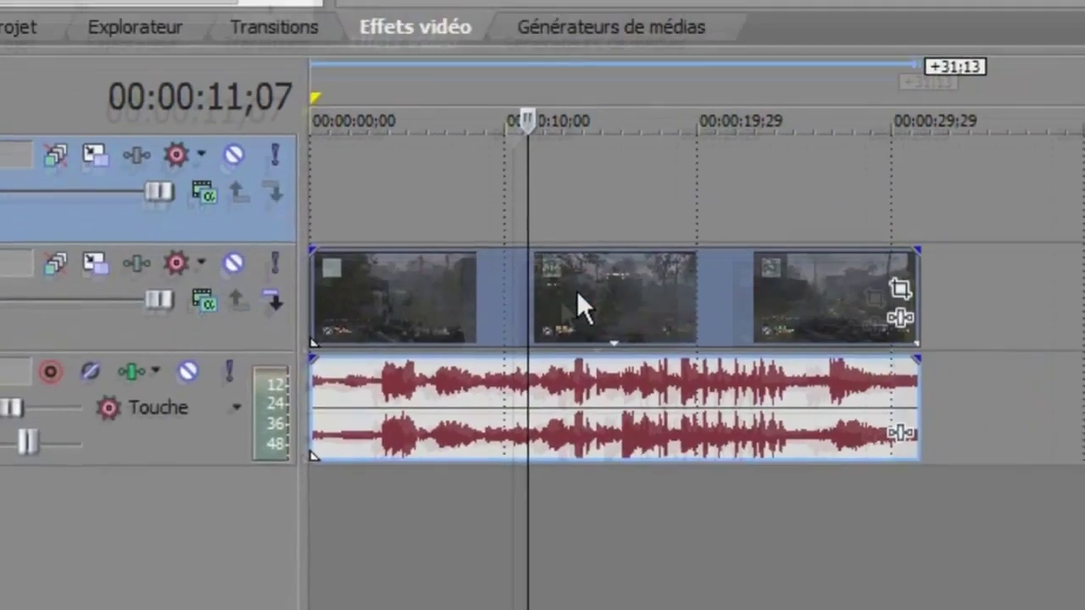
- Paste a copy of the video clip onto the new upper track and align its start with the original clip
right_click(576, 289)
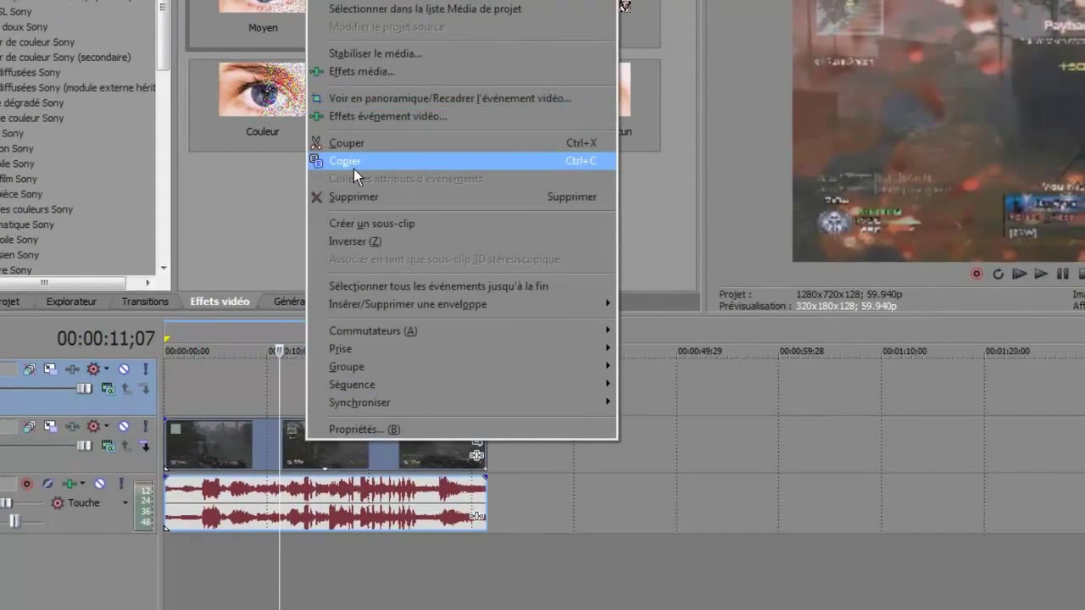
left_click(392, 161)
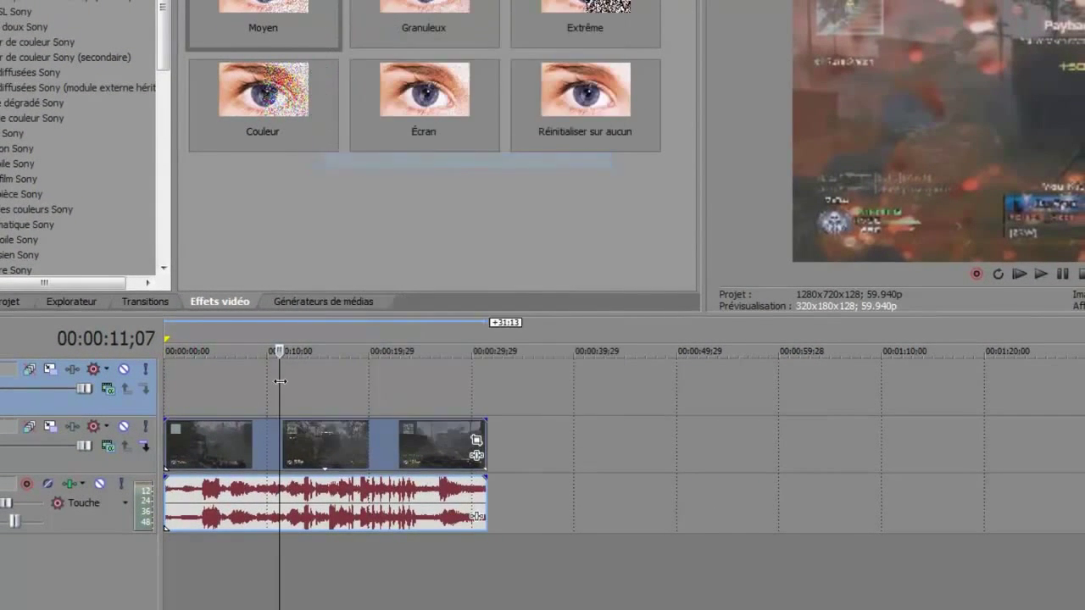
left_click(301, 393)
right_click(301, 393)
left_click(316, 406)
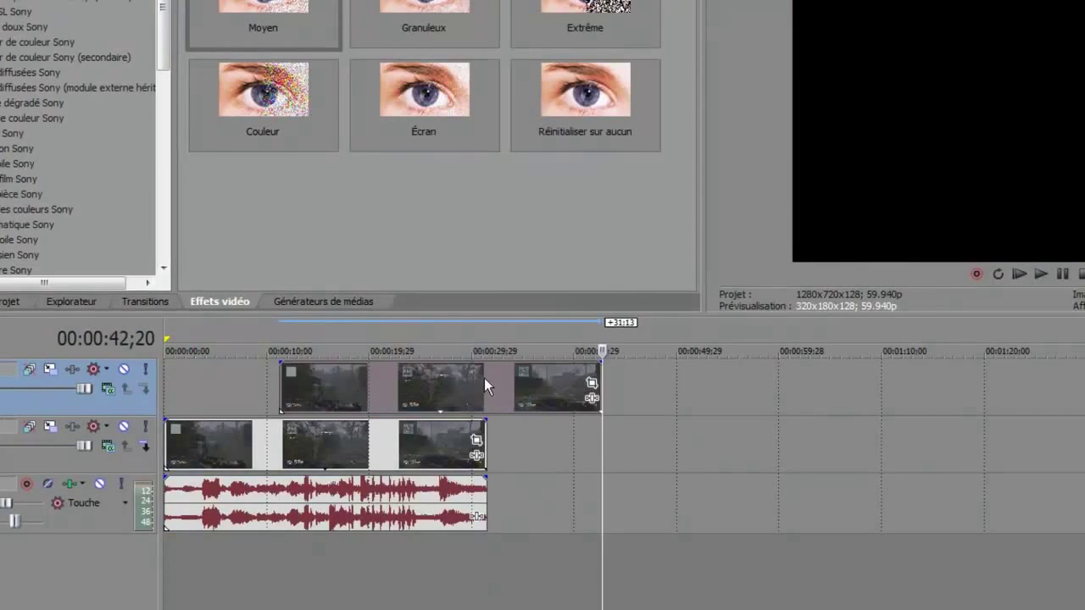
left_click_drag(466, 381, 359, 389)
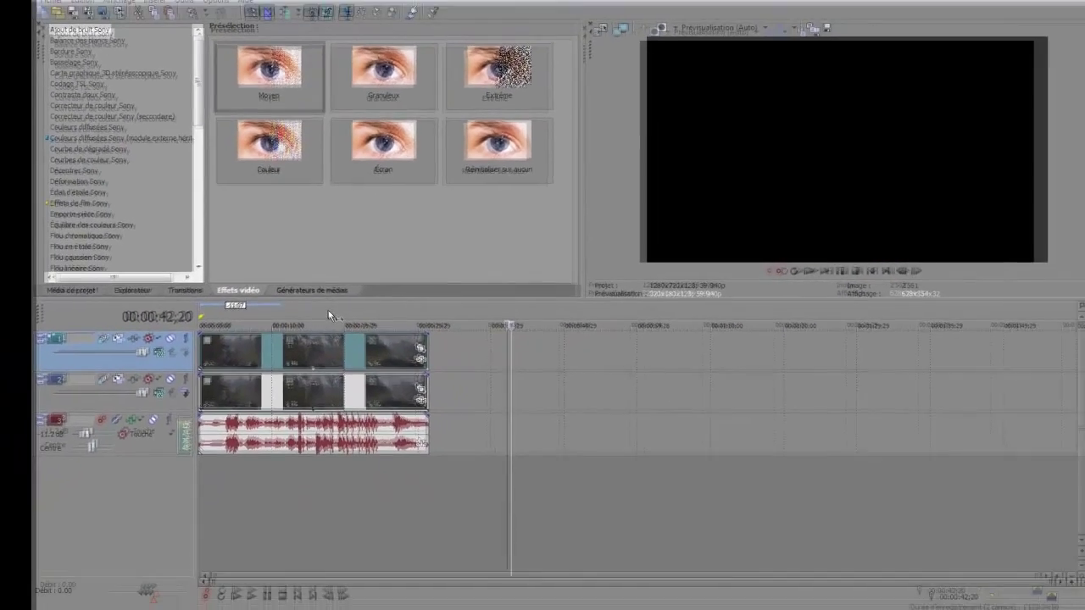
- Open the pan/crop settings of the upper track's clip and enable its mask with the anchor creation pen active
left_click(346, 348)
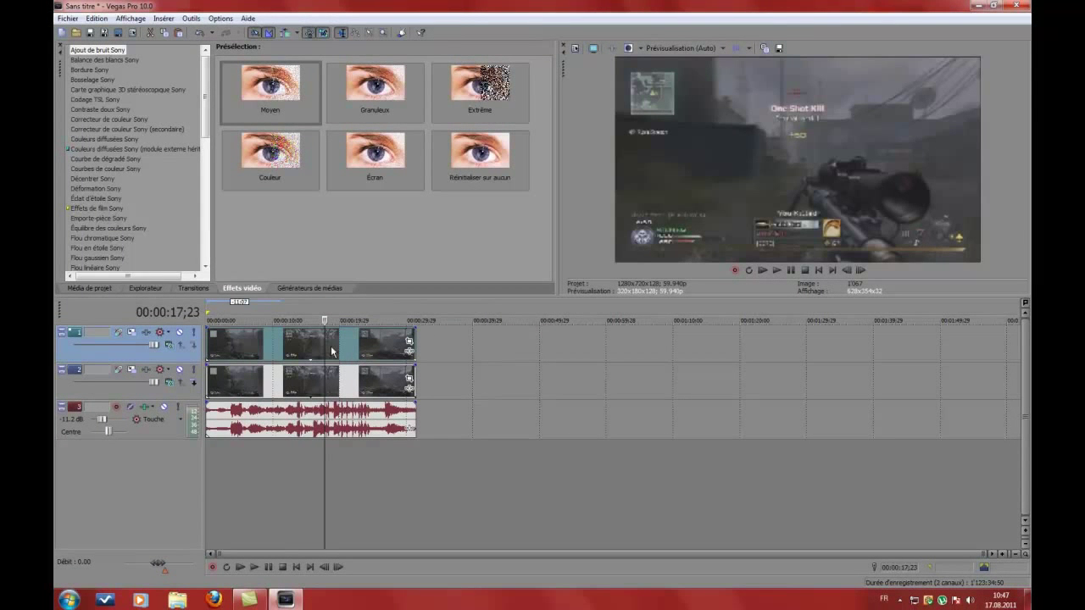
left_click(409, 343)
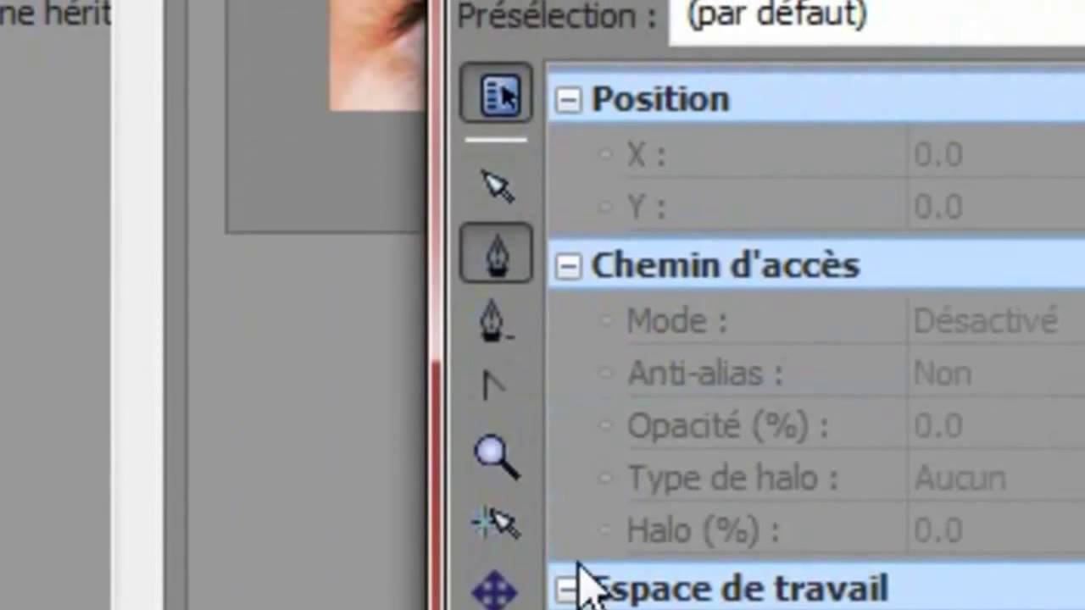
left_click(498, 261)
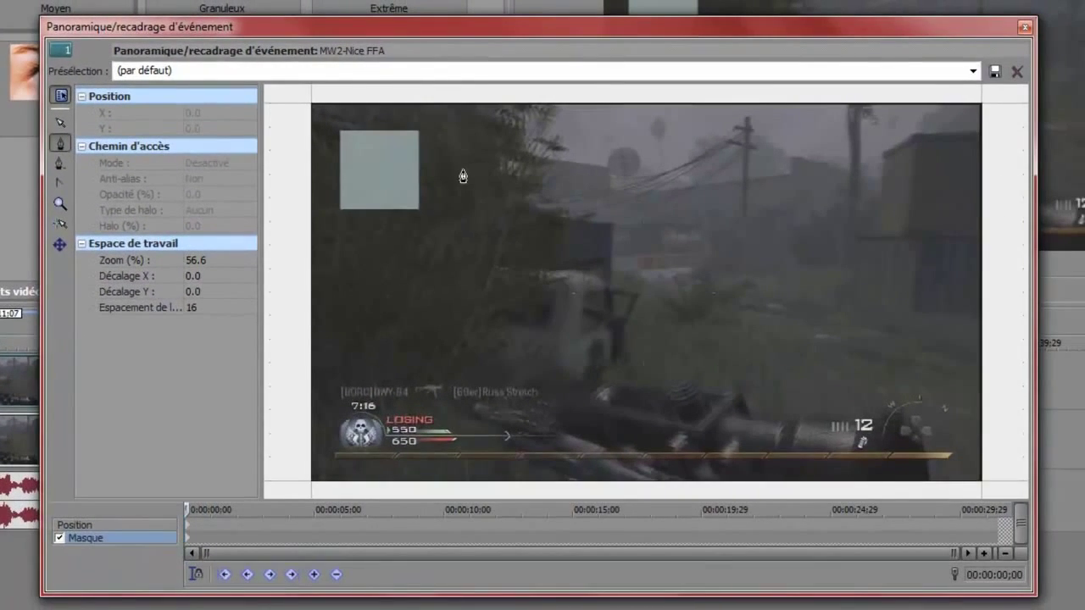
- Draw a closed rectangular mask around the image centre, from about X 234, Y 117 to X 1049, Y 601
scroll(477, 285, "down", 2)
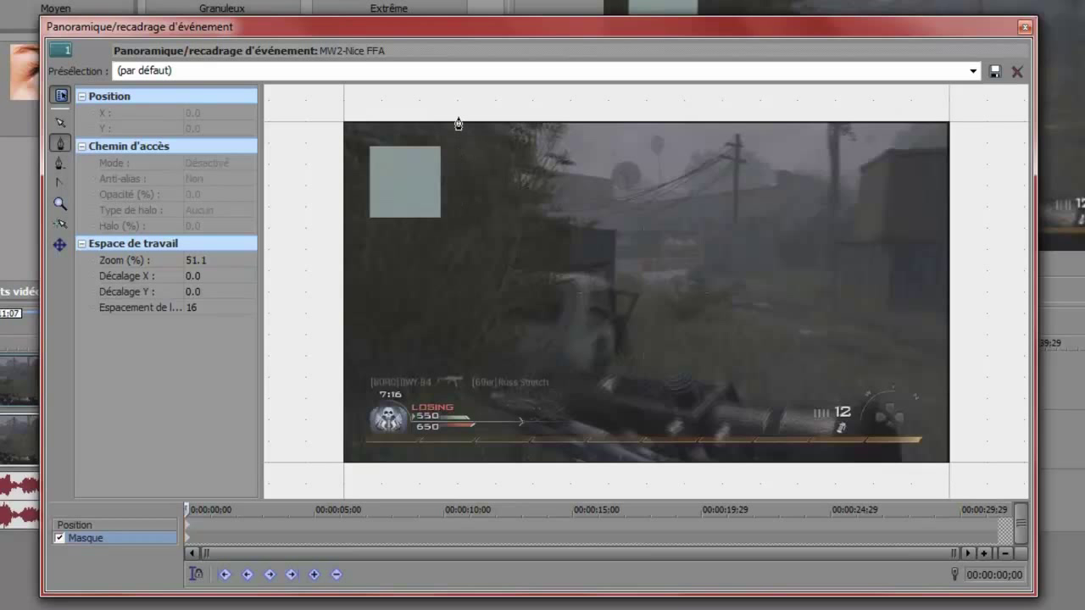
left_click(454, 183)
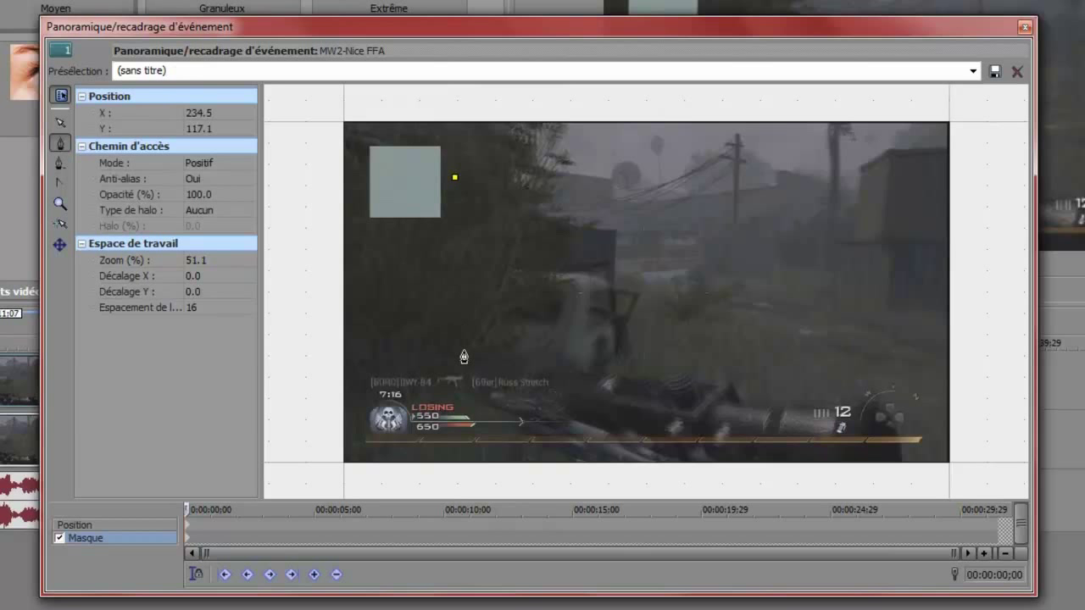
left_click(457, 409)
left_click(840, 408)
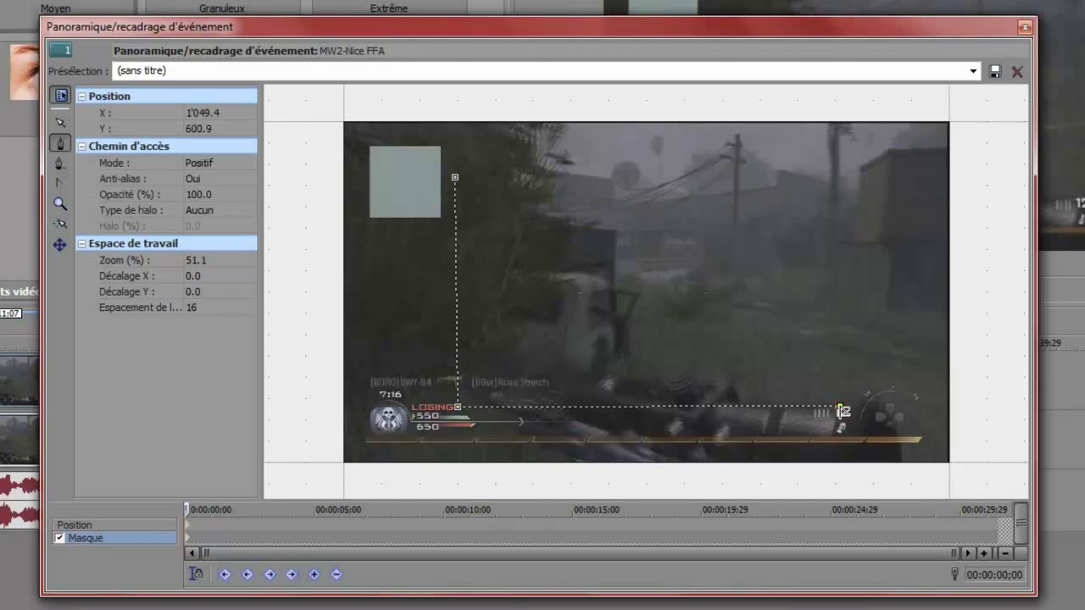
left_click(837, 179)
left_click(455, 179)
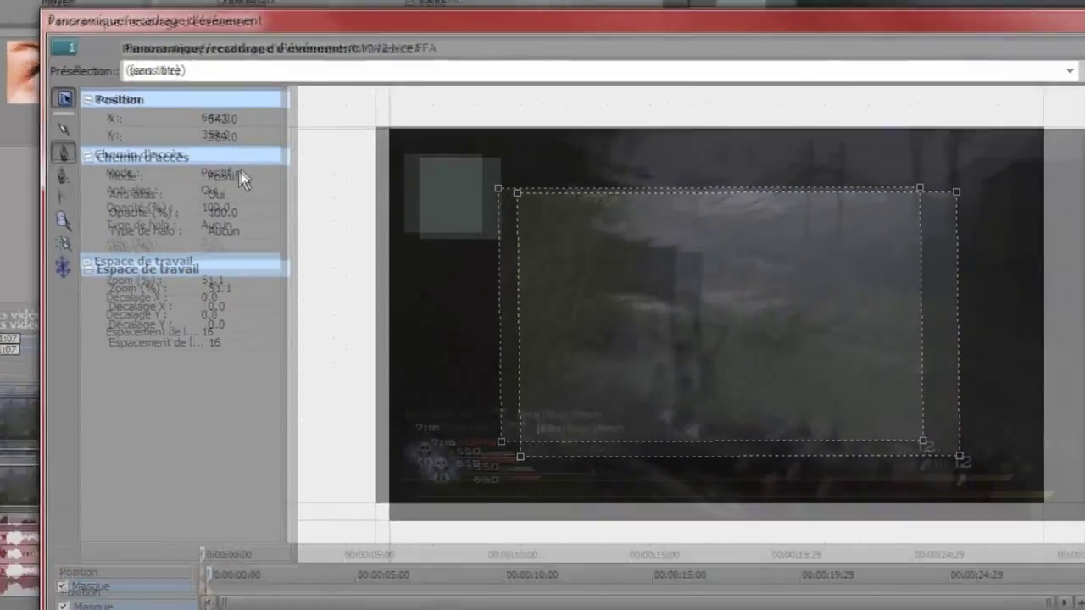
- Set the mask path's mode to Négatif, curve its corners into a rounded shape and close the pan/crop settings
left_click(242, 178)
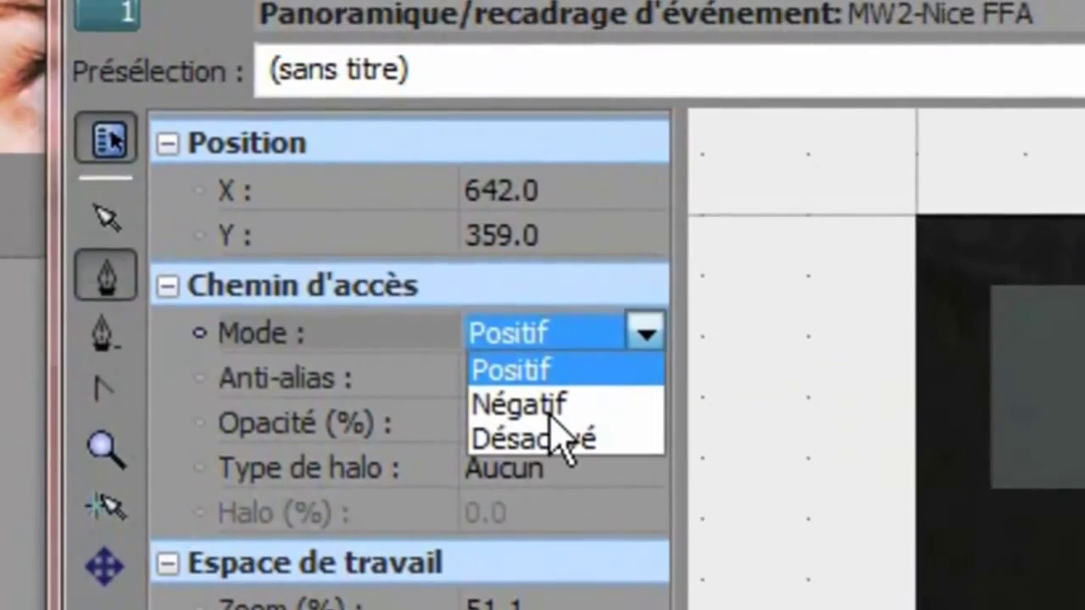
left_click(223, 209)
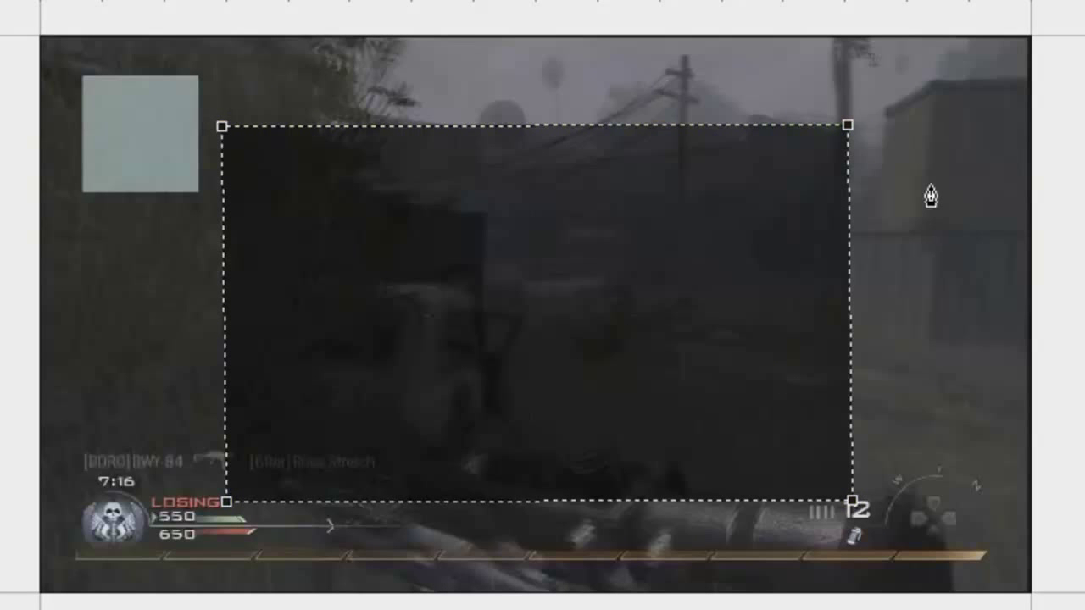
left_click(221, 126)
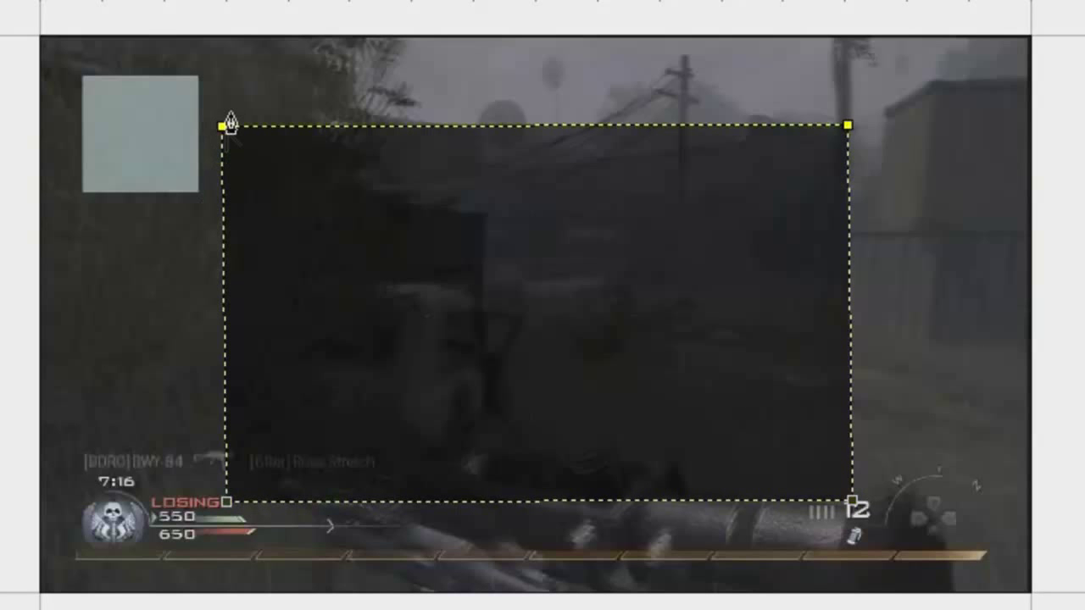
left_click(222, 127)
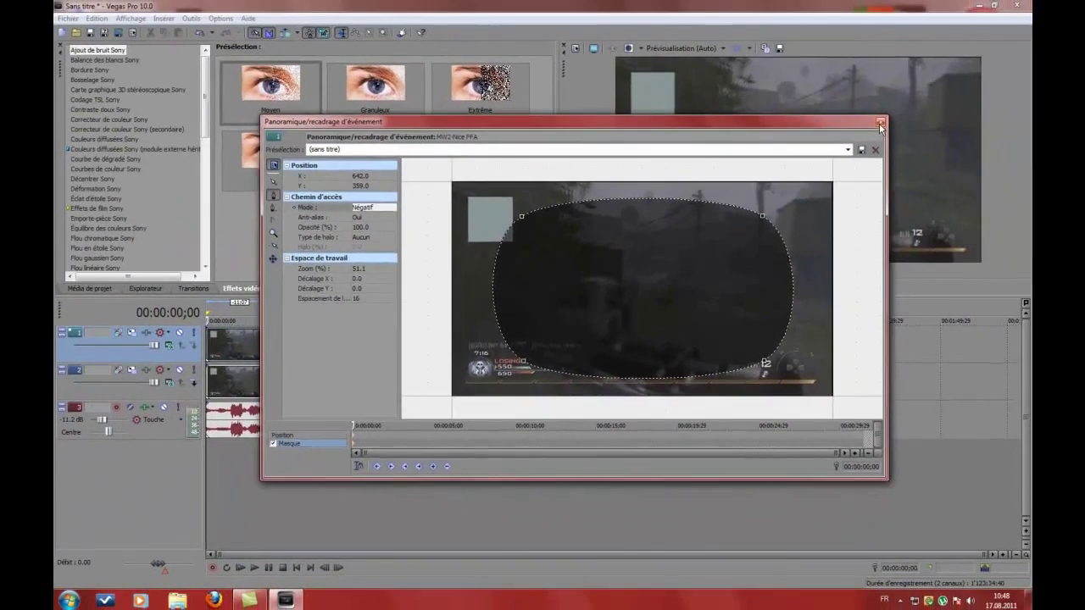
left_click(1017, 5)
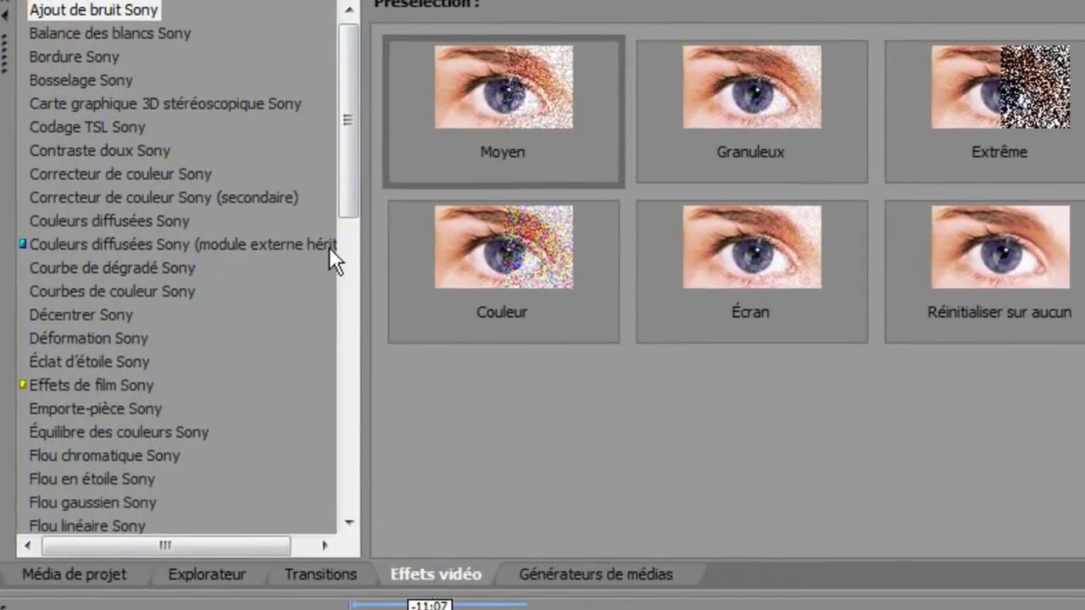
- Apply the Flou gaussien Sony effect with the Flou extrême preset to the upper track's clip and adjust its blur range
left_click_drag(347, 210, 348, 250)
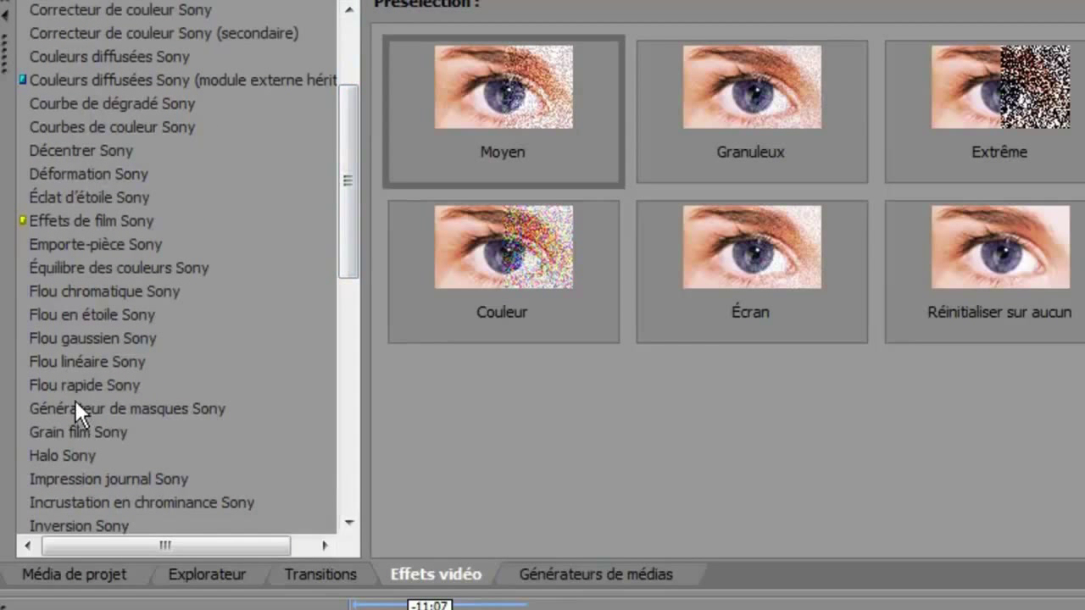
left_click(103, 342)
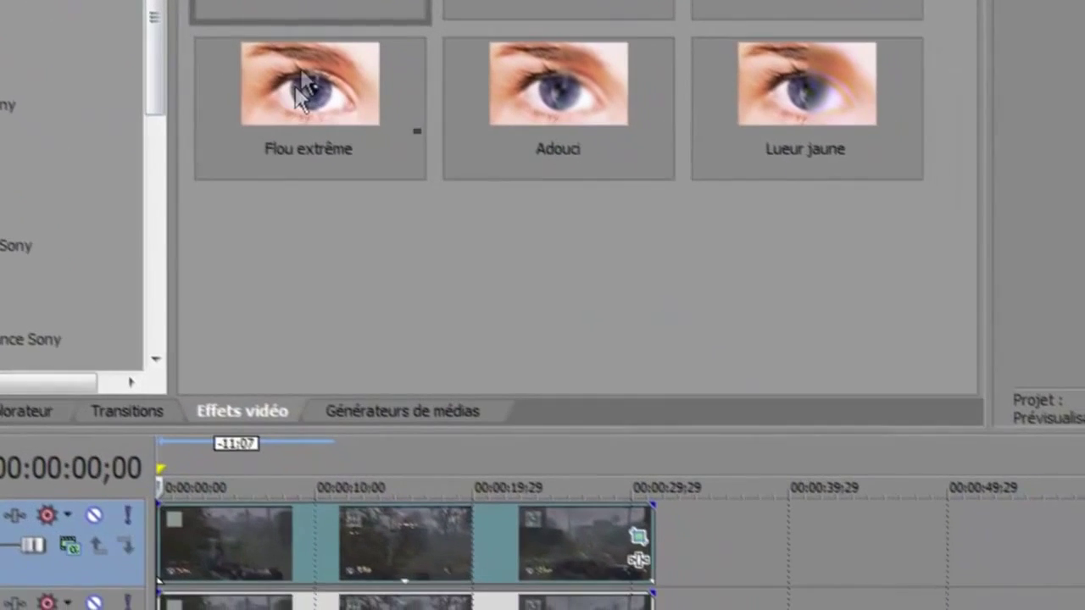
left_click_drag(305, 81, 293, 585)
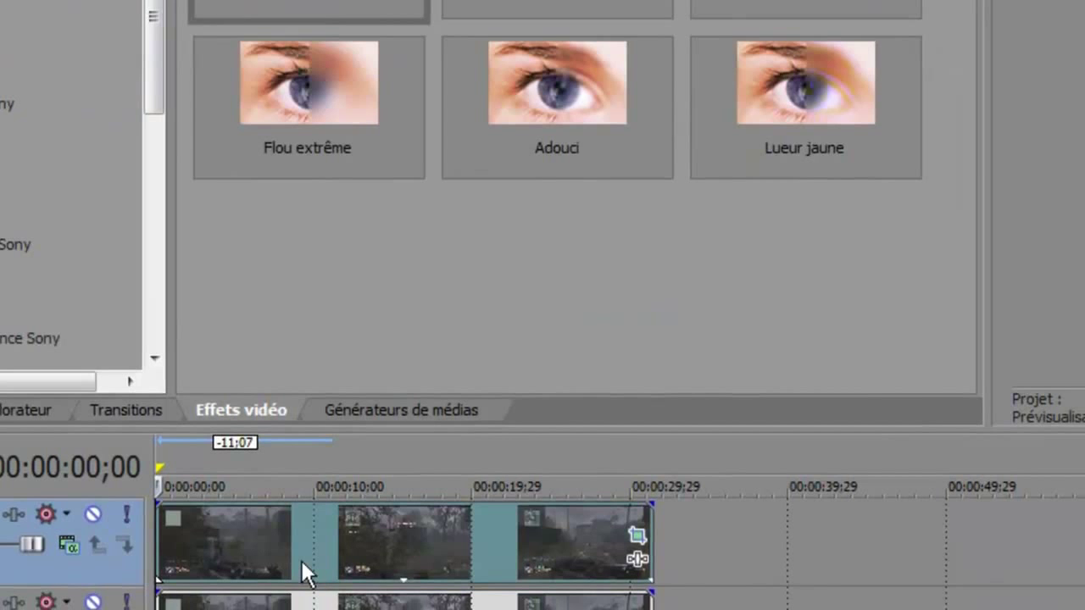
left_click_drag(315, 113, 334, 537)
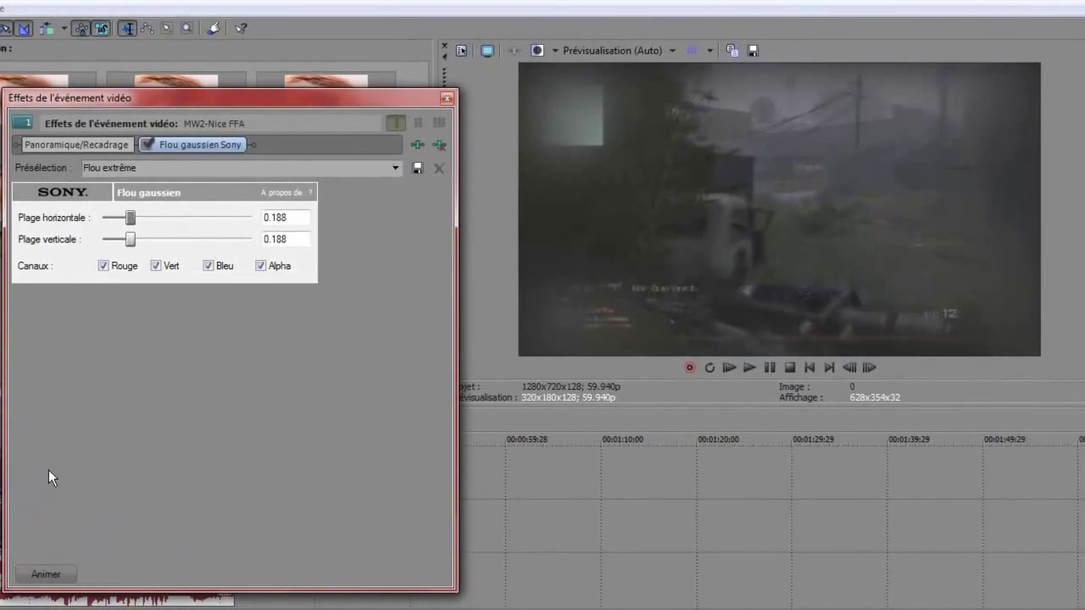
left_click_drag(133, 239, 117, 218)
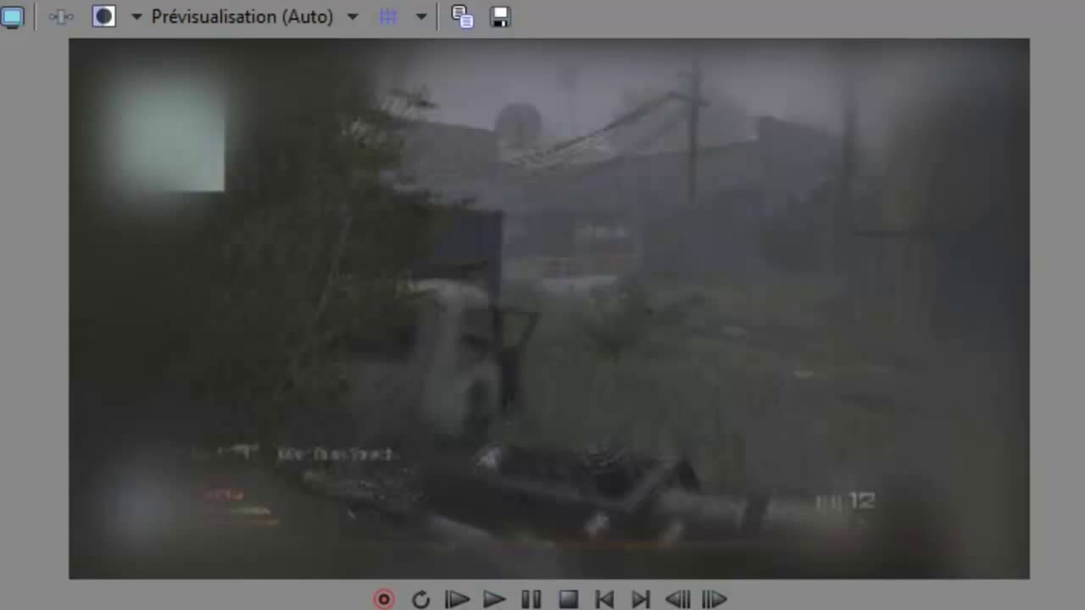
- Play the preview to check the blurred edges, pause it around 10 seconds and set the playhead to 00:00:09;29
left_click(494, 599)
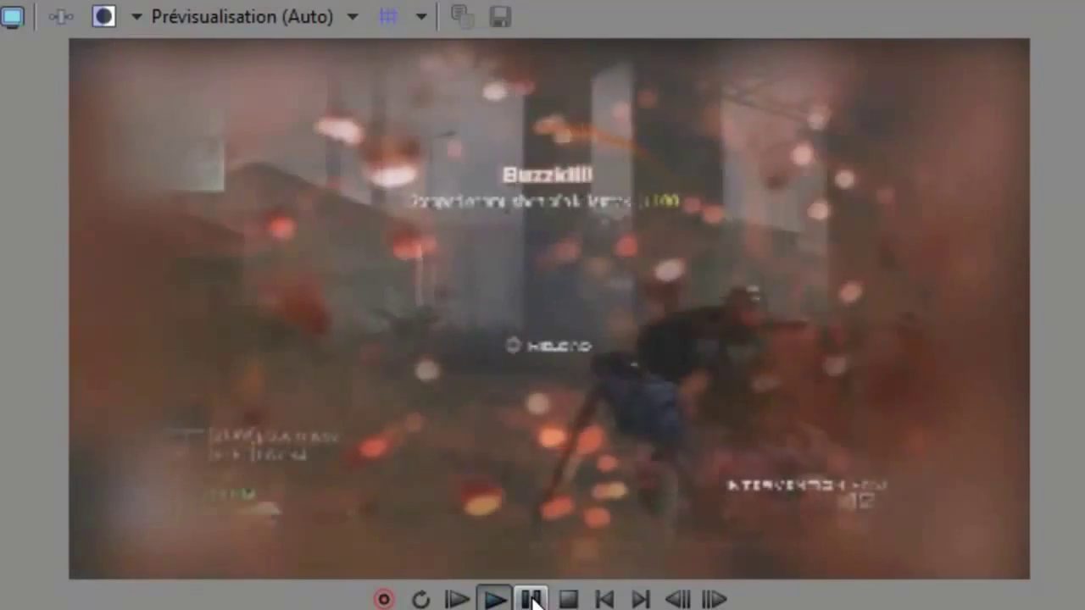
left_click(533, 600)
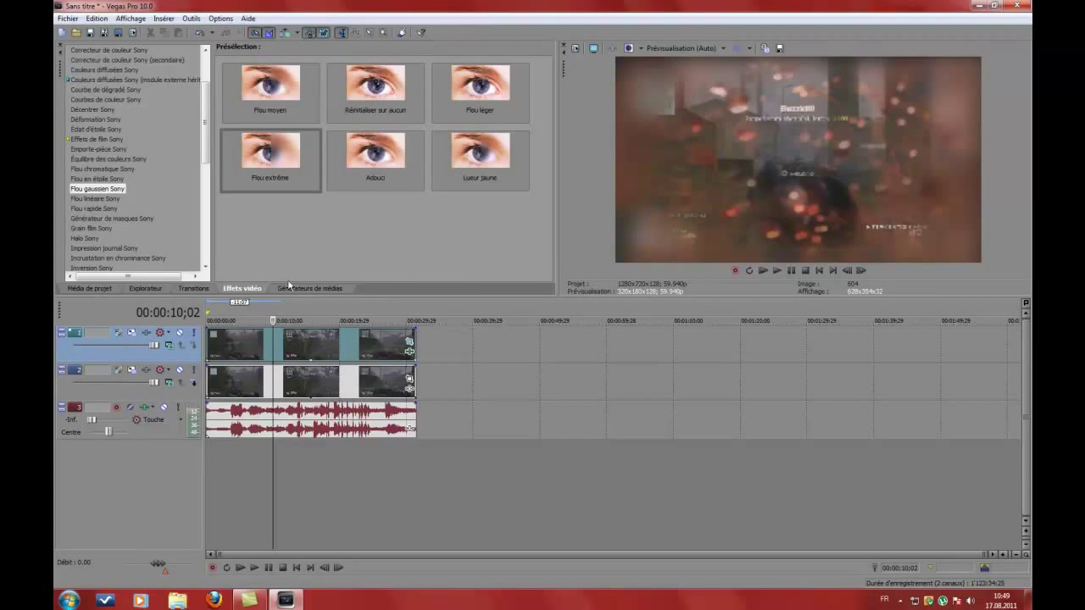
left_click_drag(273, 320, 272, 320)
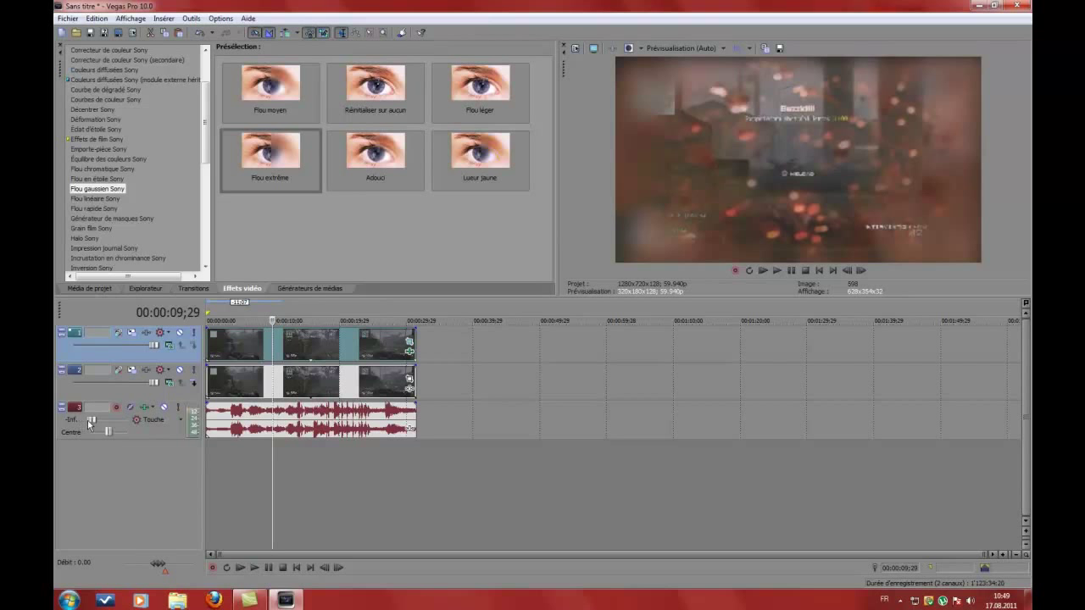
- Raise the audio track's volume to about -2 dB
left_click_drag(90, 421, 109, 422)
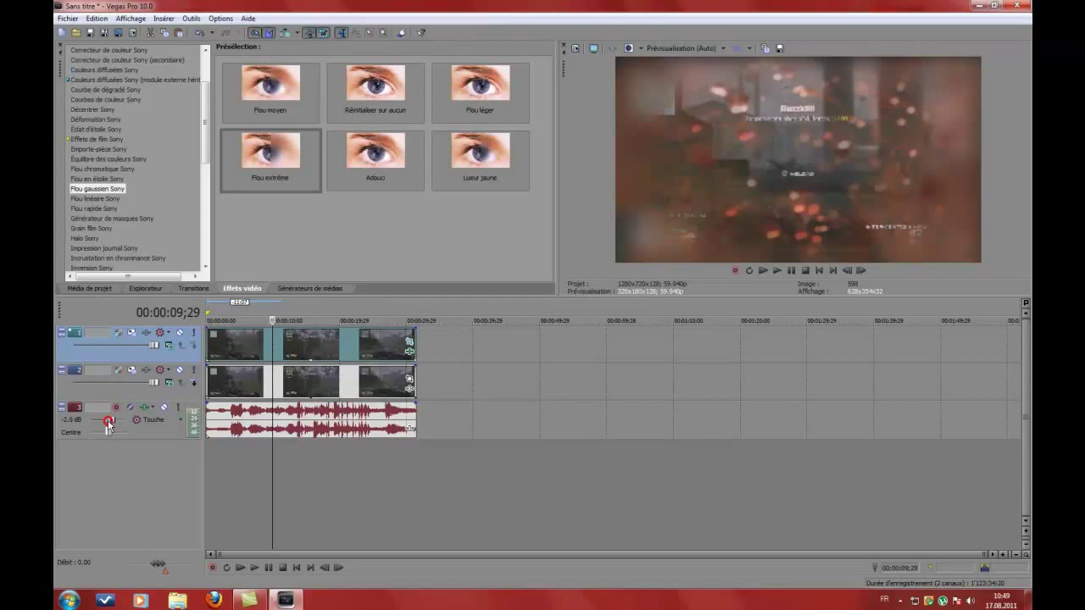